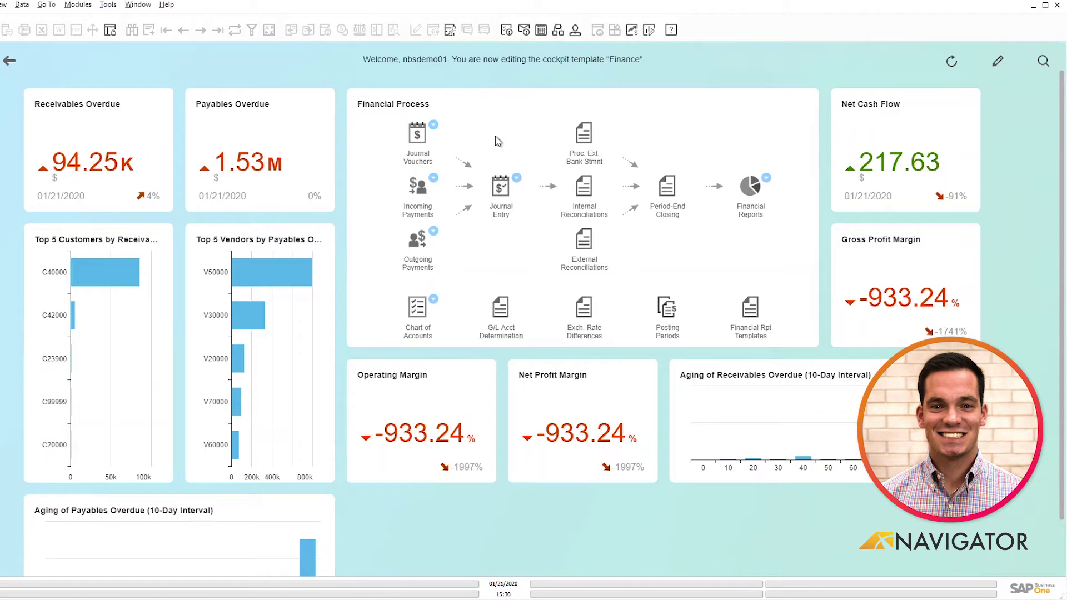
Step: Preview the Chart of Accounts and journal vouchers, then show Incoming and Outgoing Payments related reports
click(417, 308)
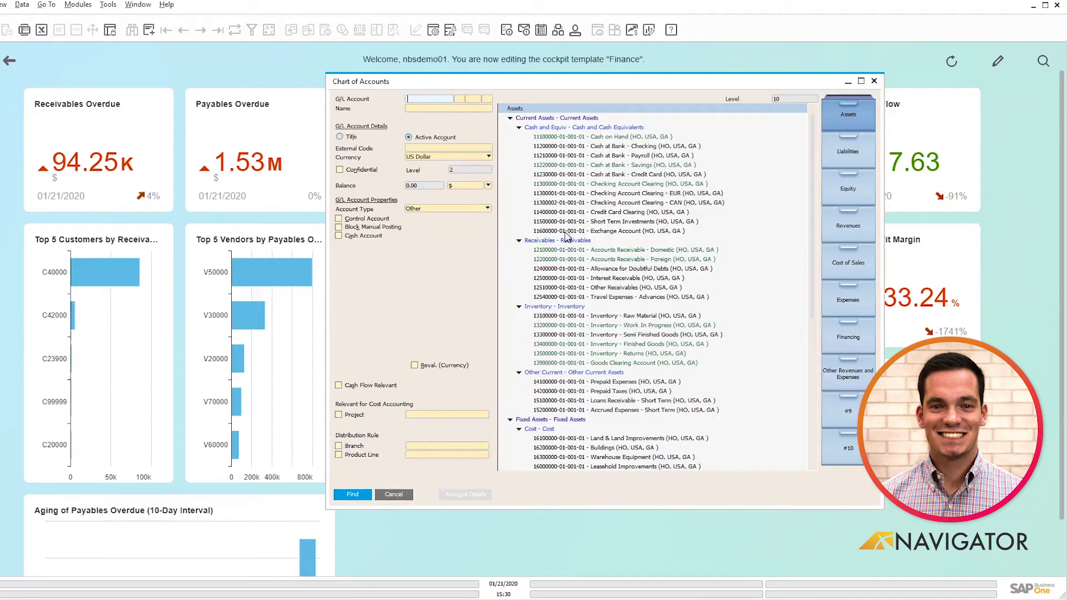
click(873, 82)
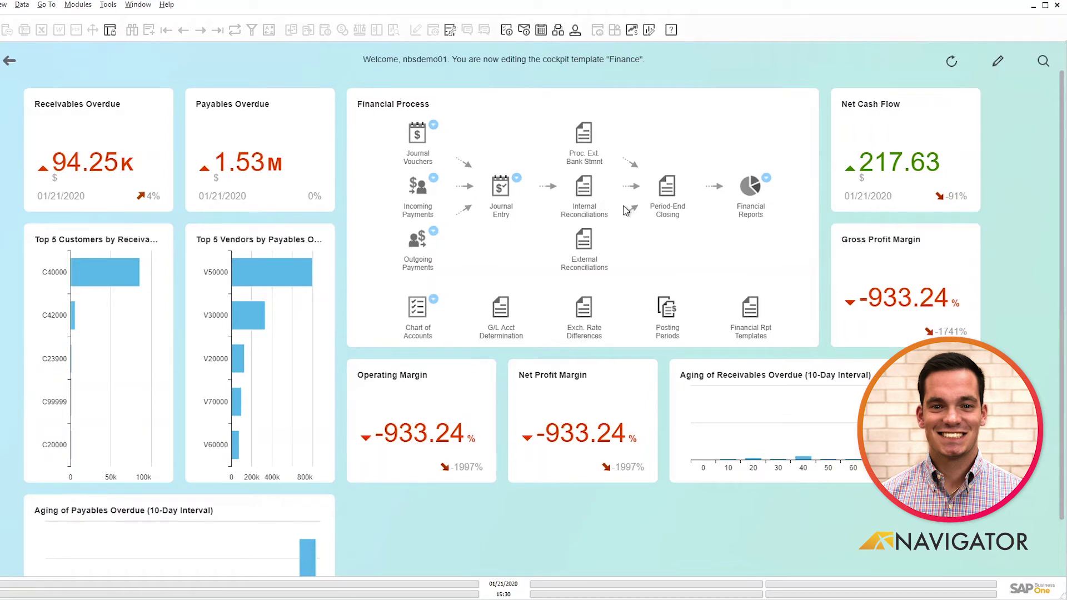
click(415, 137)
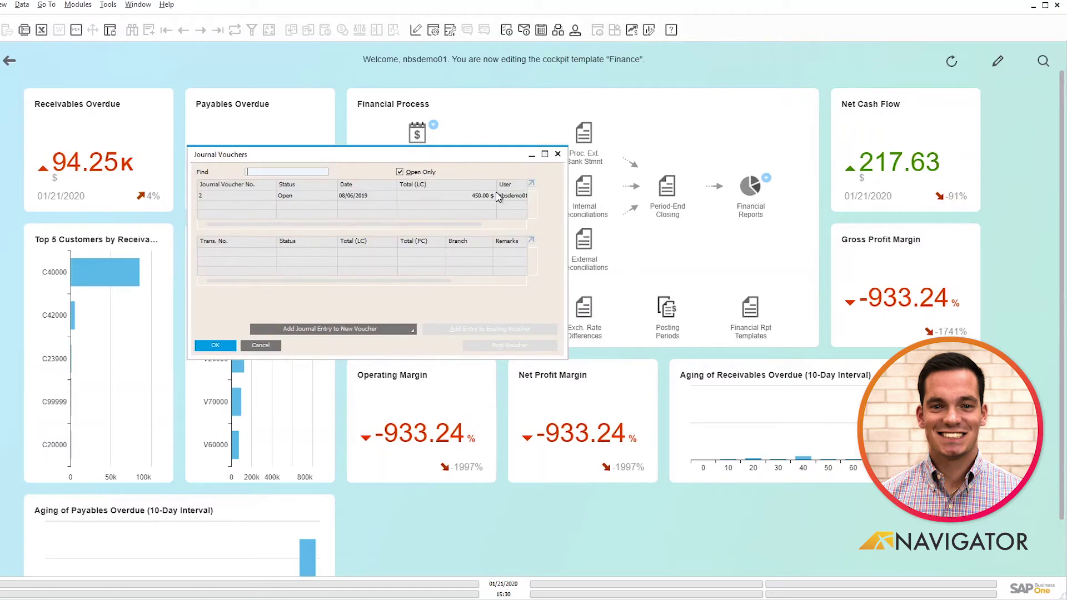
click(557, 154)
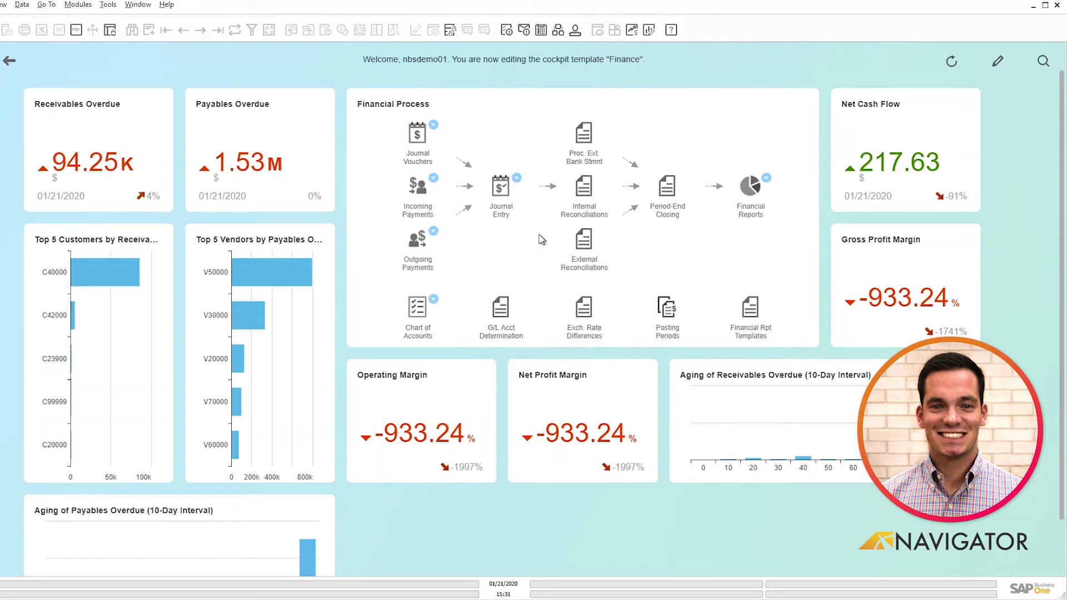
click(434, 180)
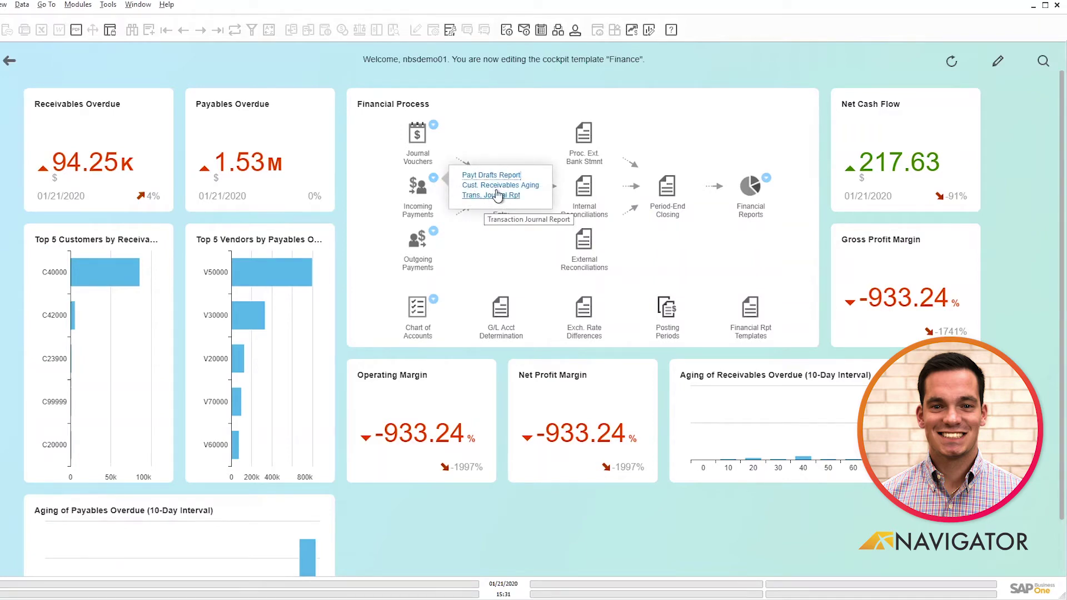
click(434, 236)
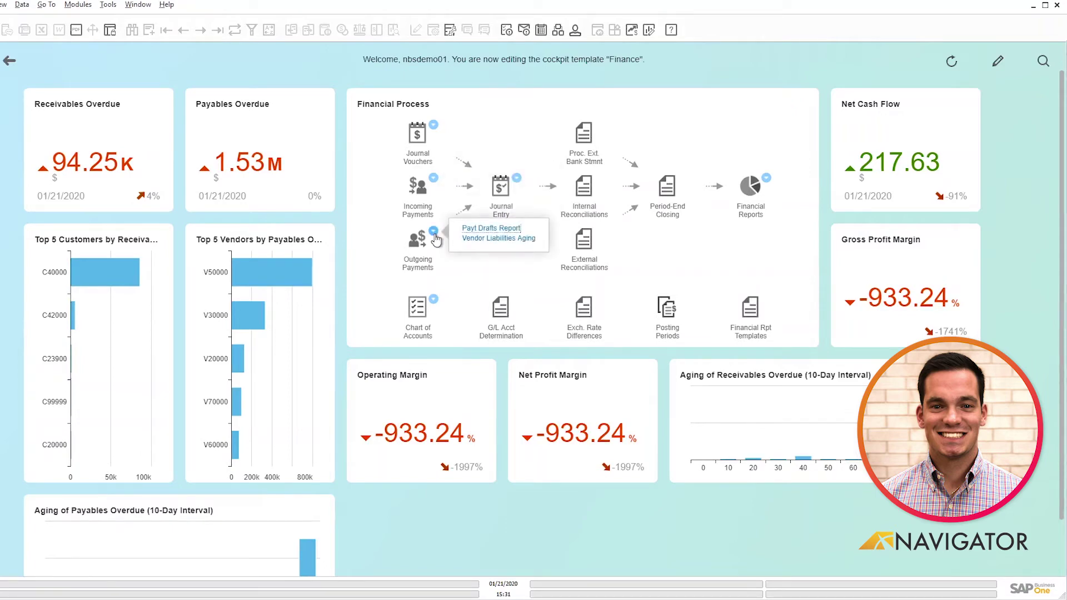